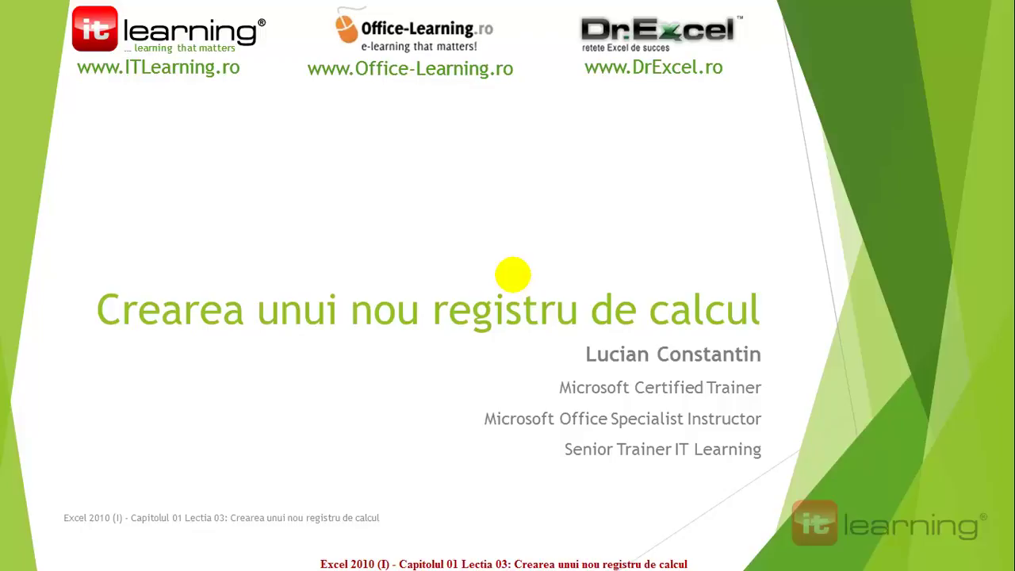
# Exit the PowerPoint slide show so the Windows desktop is visible
pyautogui.click(513, 275)
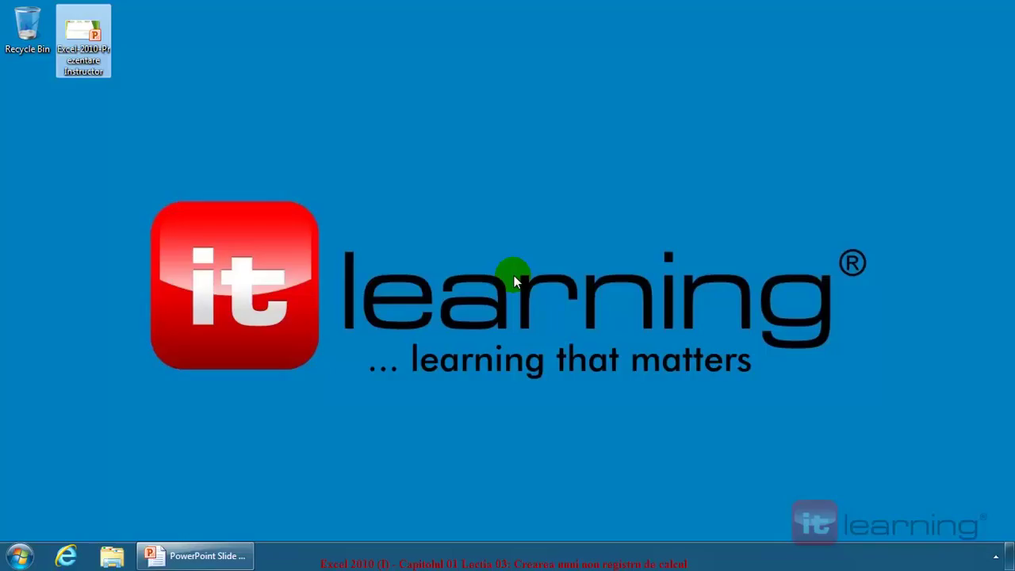
# Launch Microsoft Excel 2010 from the Start menu to get a blank Book1 workbook
pyautogui.click(20, 558)
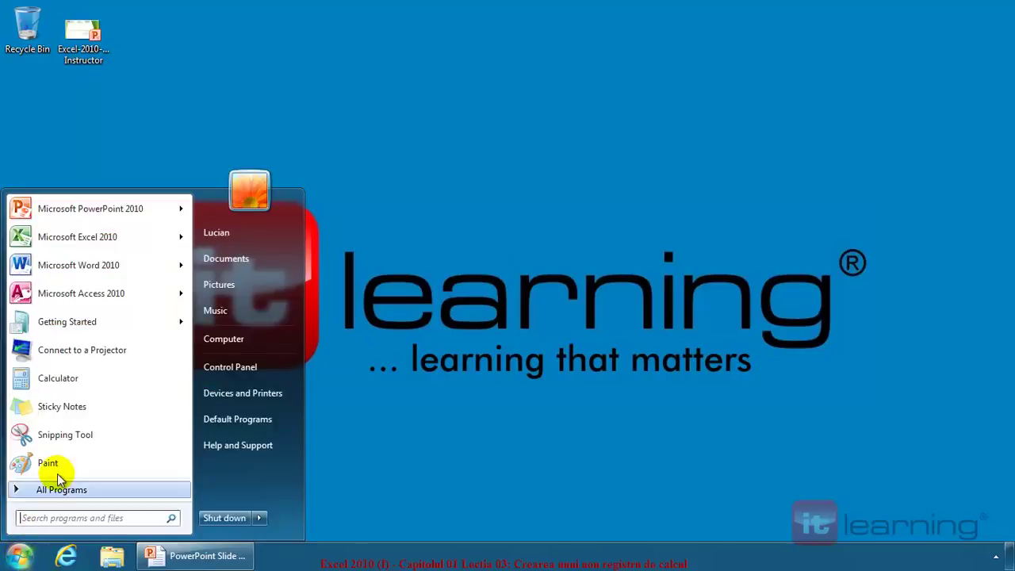
pyautogui.click(105, 237)
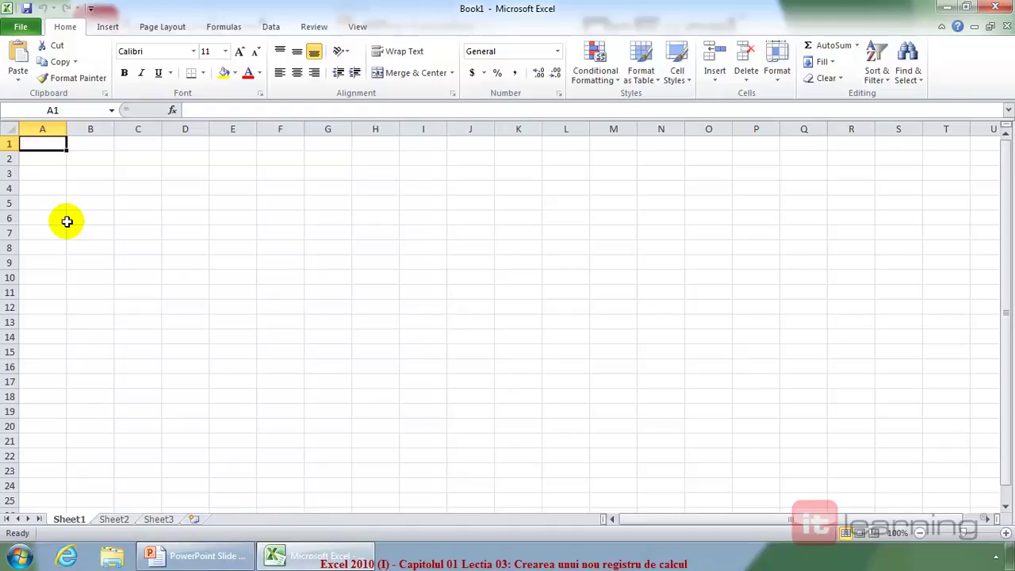
pyautogui.click(113, 520)
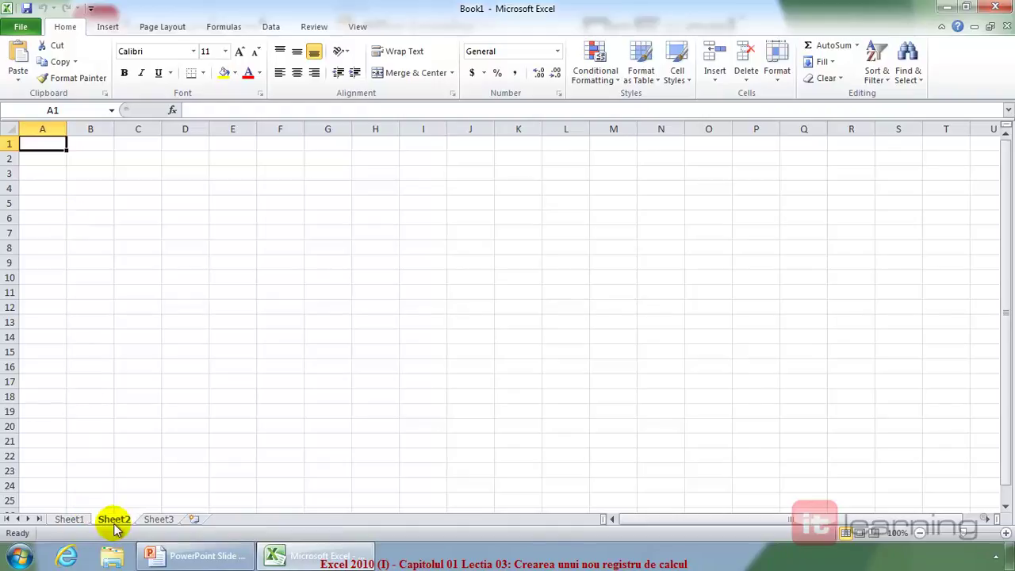
pyautogui.click(158, 520)
pyautogui.click(68, 520)
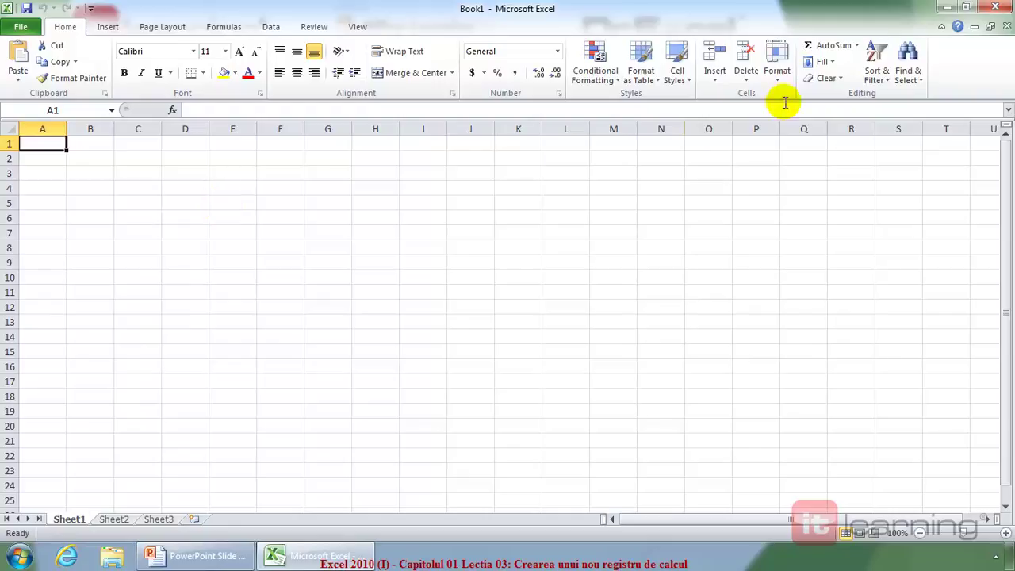
# Close Book1 and create a new Blank workbook from the New templates page
pyautogui.click(1007, 28)
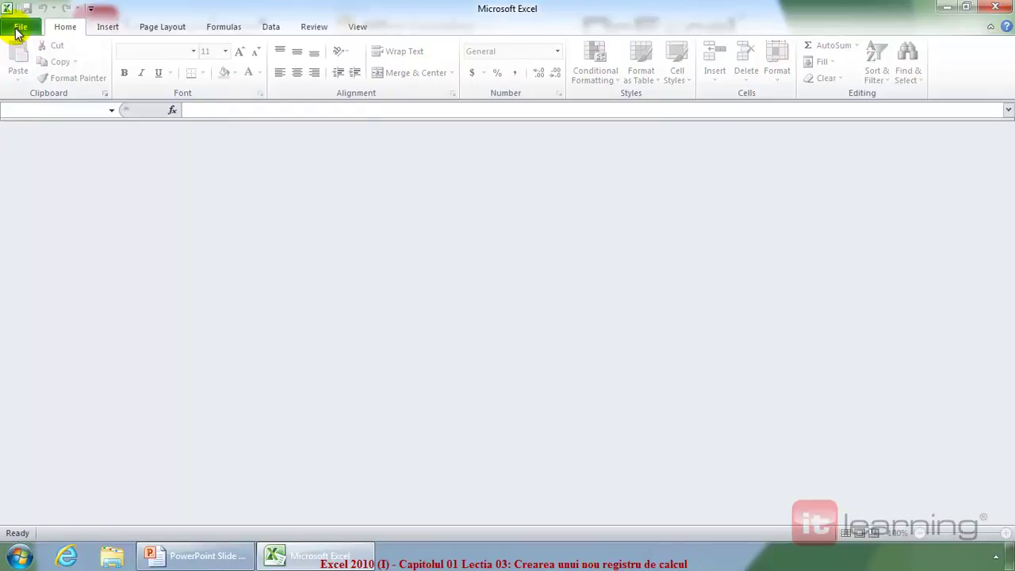
pyautogui.click(19, 29)
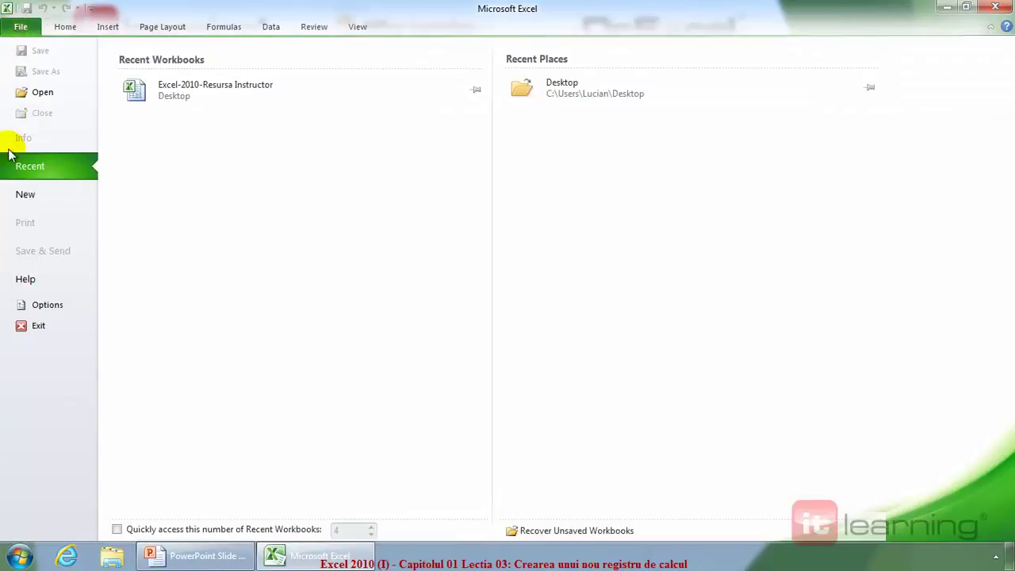
pyautogui.click(21, 195)
pyautogui.click(149, 142)
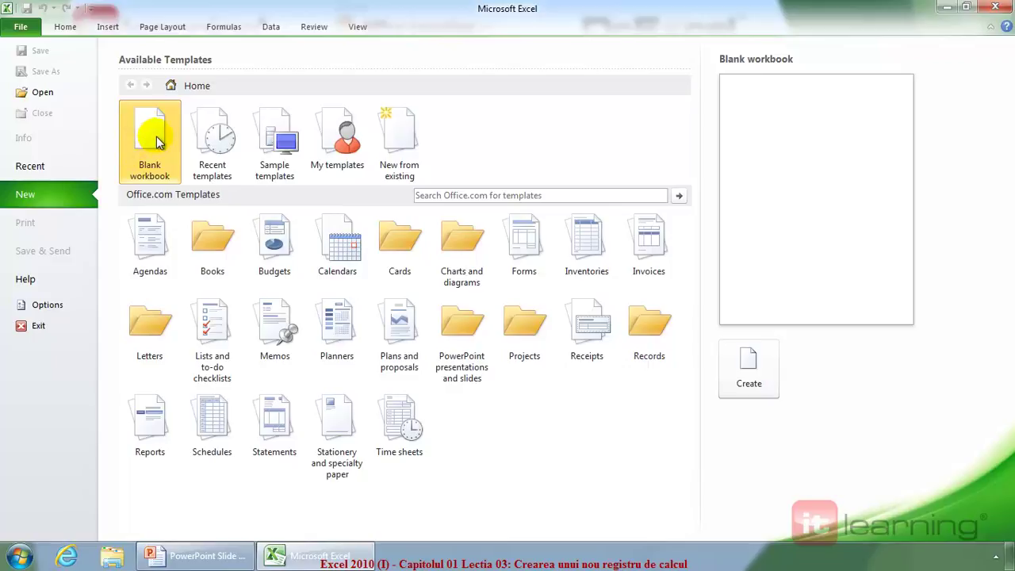
pyautogui.click(751, 372)
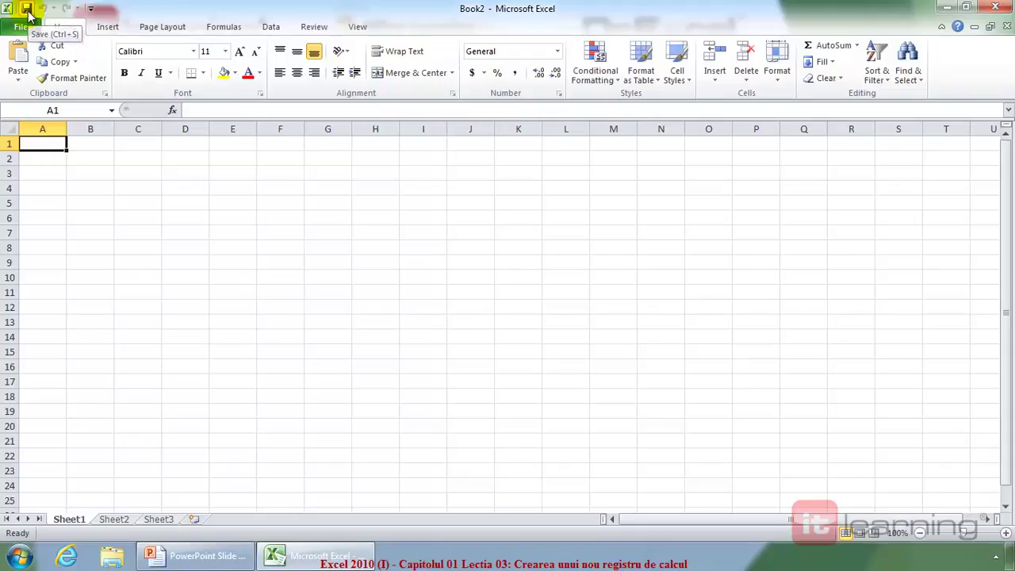
# Save the blank workbook as Book2 in Documents, then close Excel
pyautogui.click(195, 221)
pyautogui.hotkey('ctrl', 's')
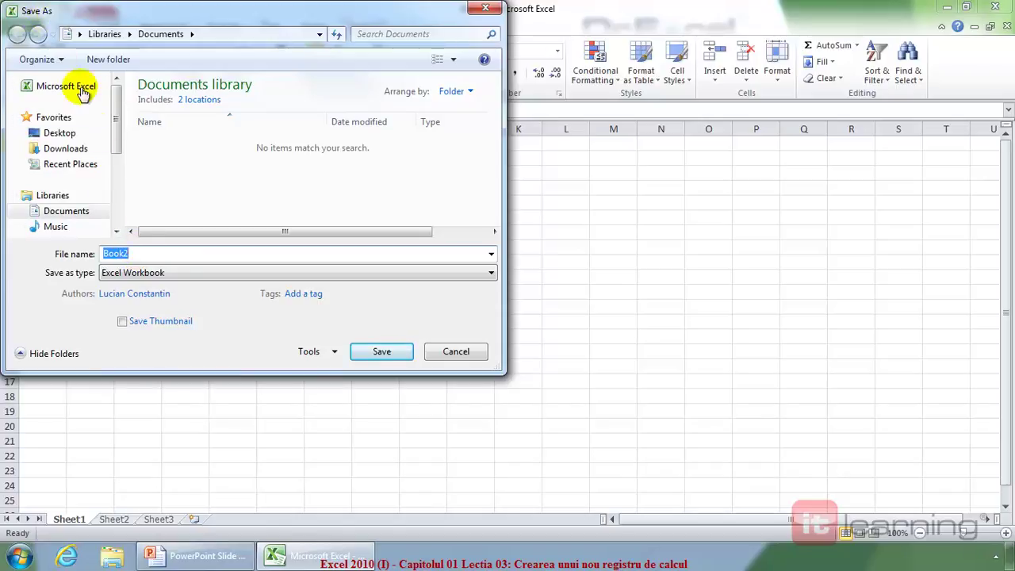
pyautogui.click(375, 357)
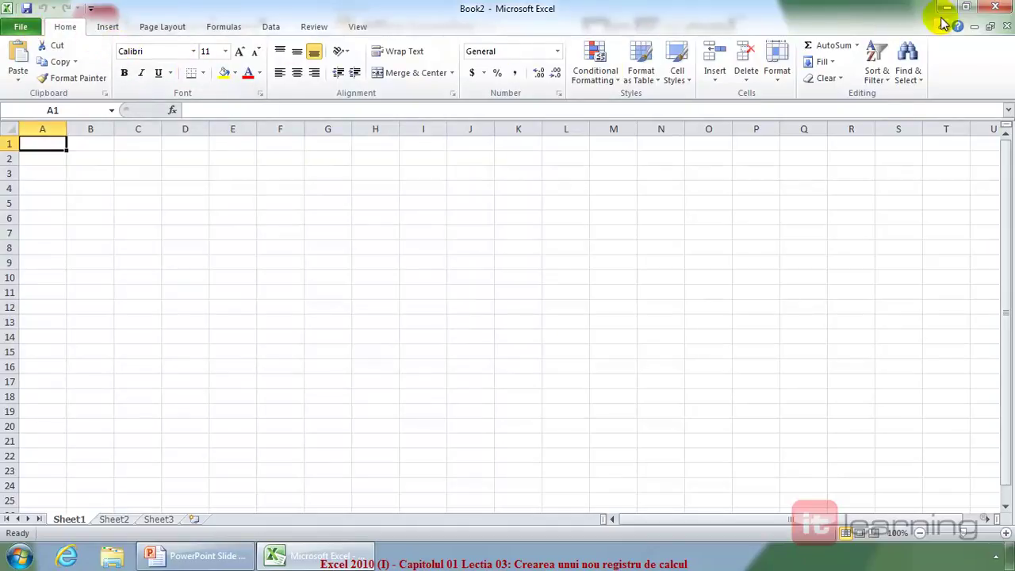
pyautogui.click(991, 10)
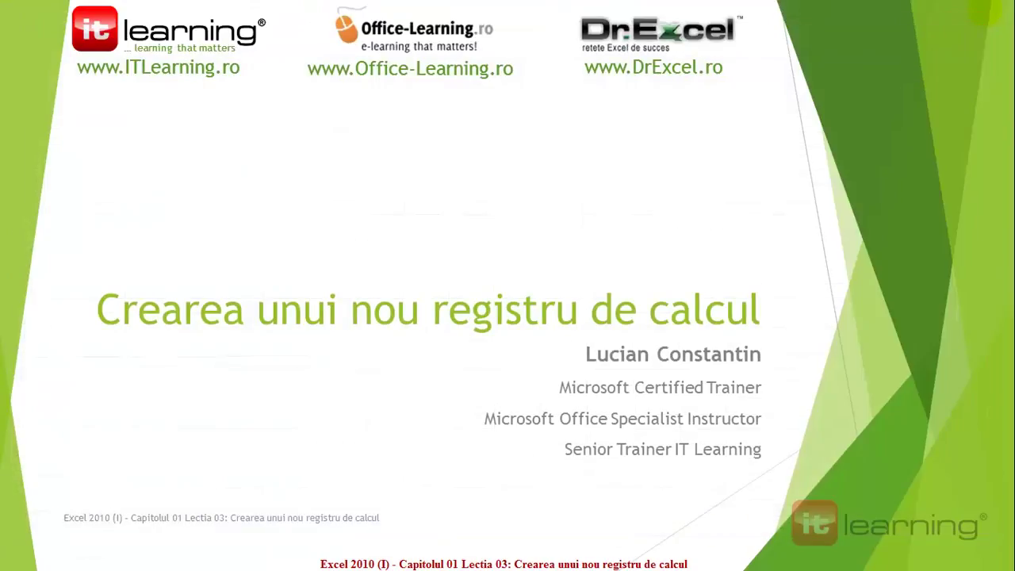
# Add a new Microsoft Excel Worksheet file to the desktop from the right-click New menu
pyautogui.click(596, 210)
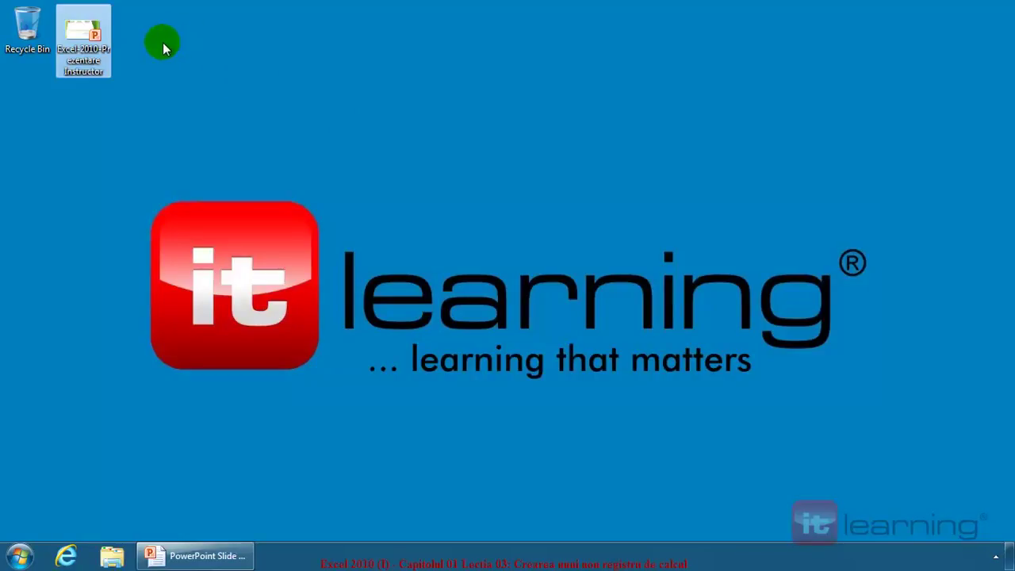
pyautogui.rightClick(204, 33)
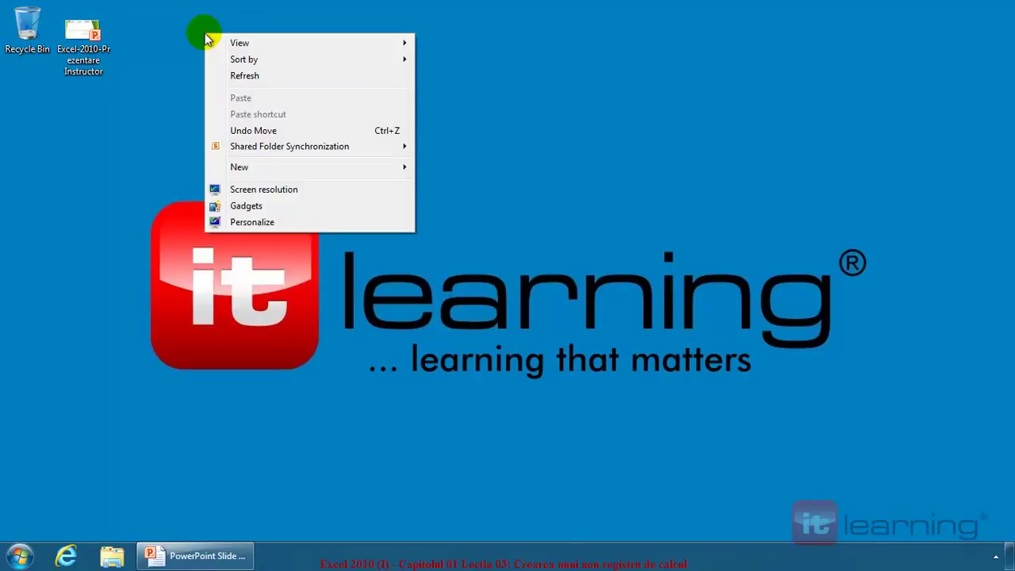
pyautogui.moveTo(266, 170)
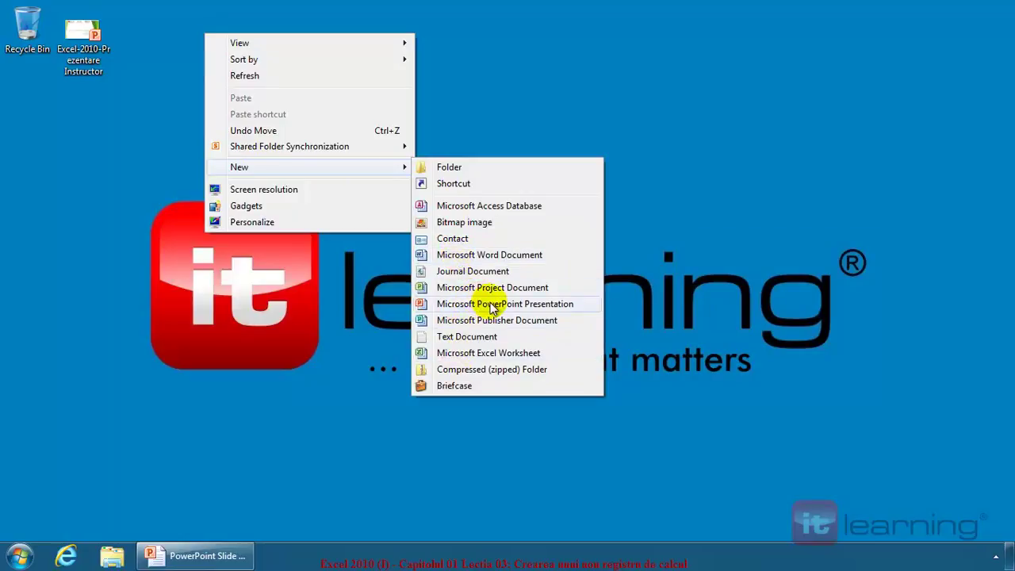
pyautogui.click(482, 353)
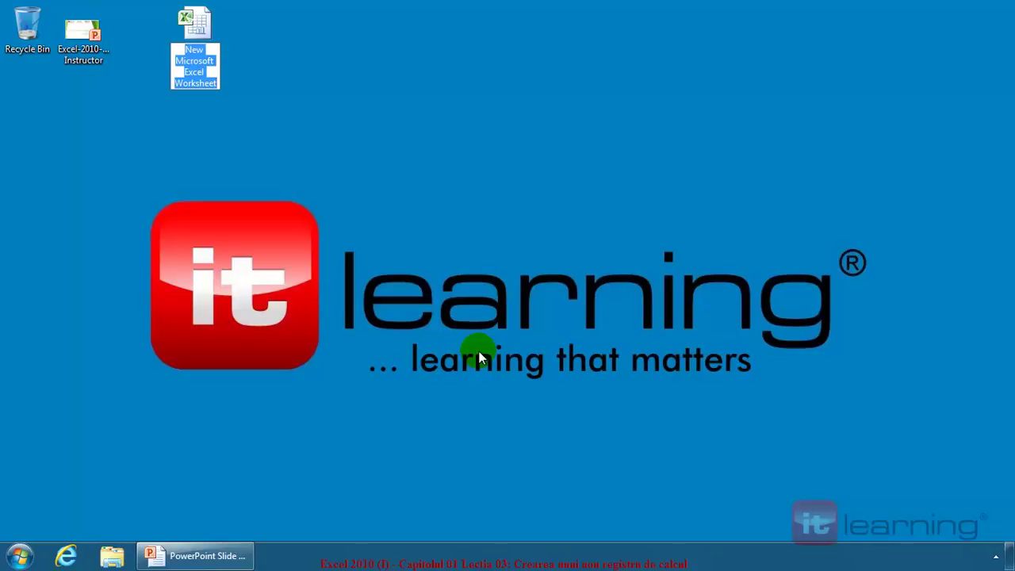
# Name the new worksheet file 'Materiale'
pyautogui.write('Matre')
pyautogui.press('BackSpace')
pyautogui.press('BackSpace')
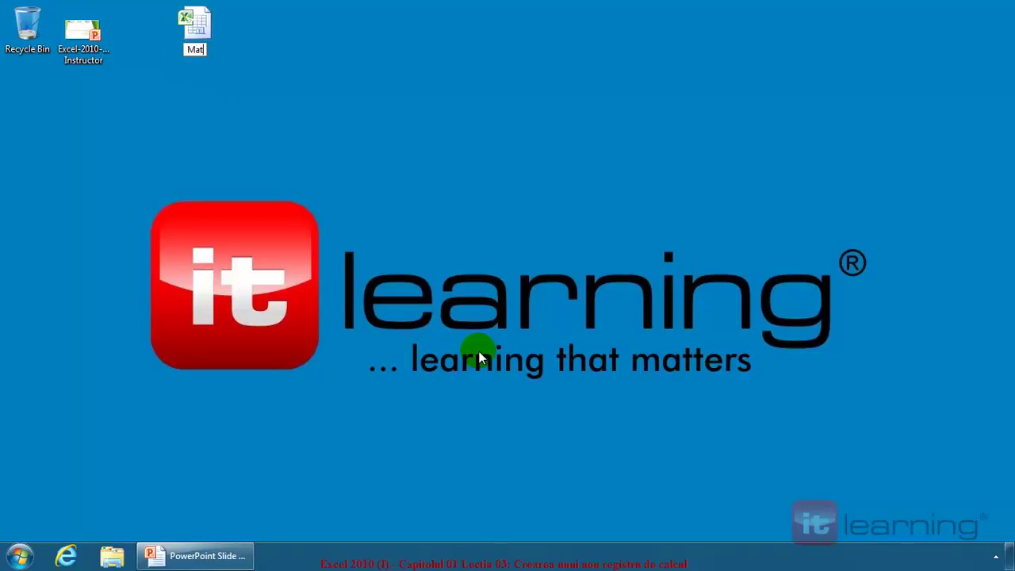
pyautogui.write('eriale')
pyautogui.press('Return')
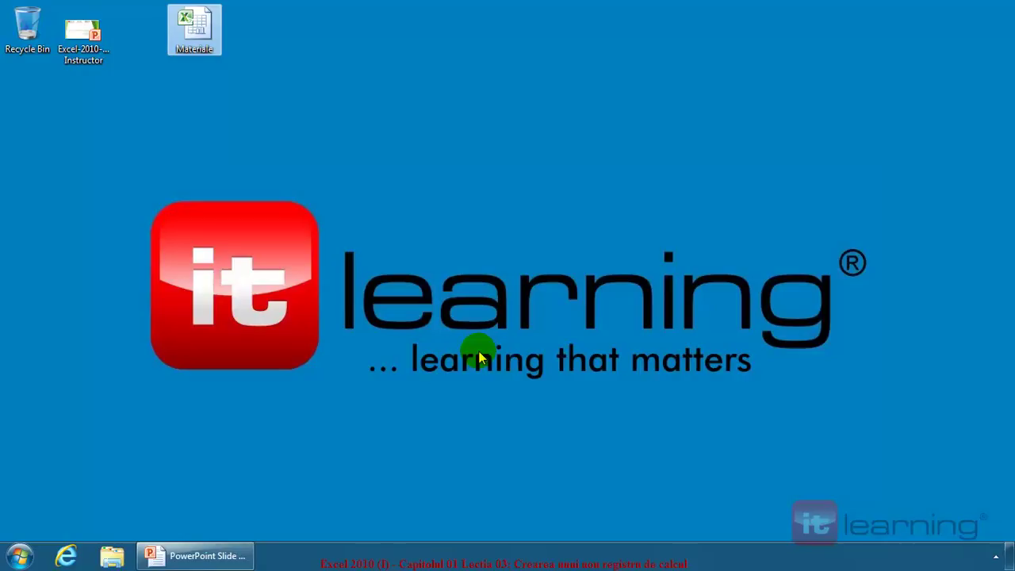
# Open Materiale in Excel and show the New workbook templates page
pyautogui.doubleClick(195, 33)
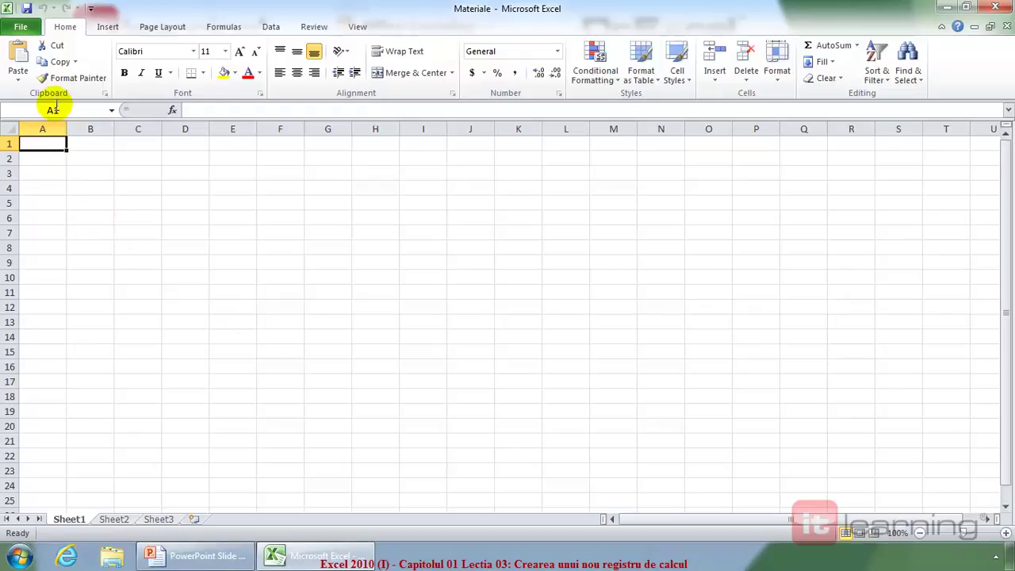
pyautogui.click(21, 28)
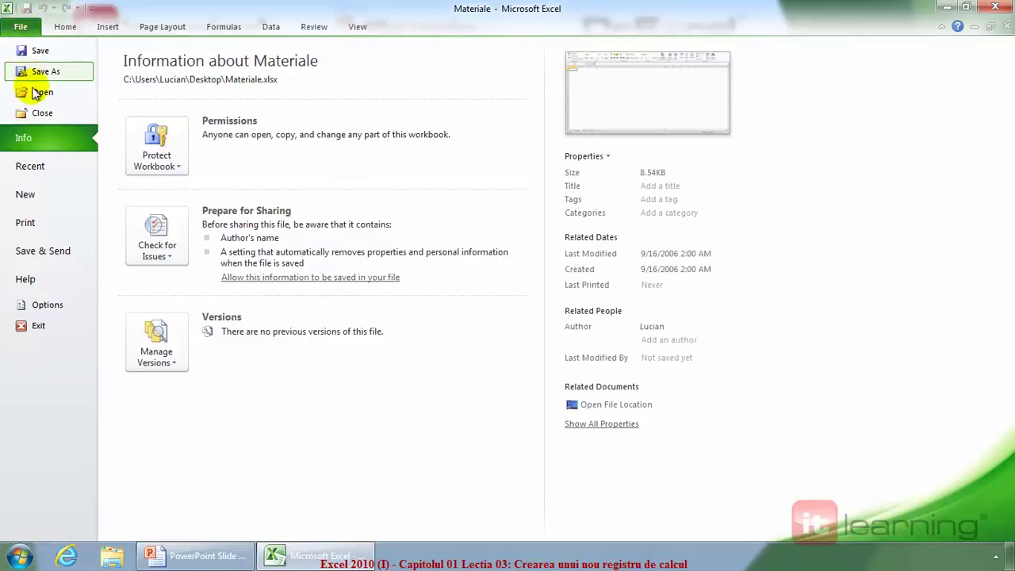
pyautogui.click(32, 198)
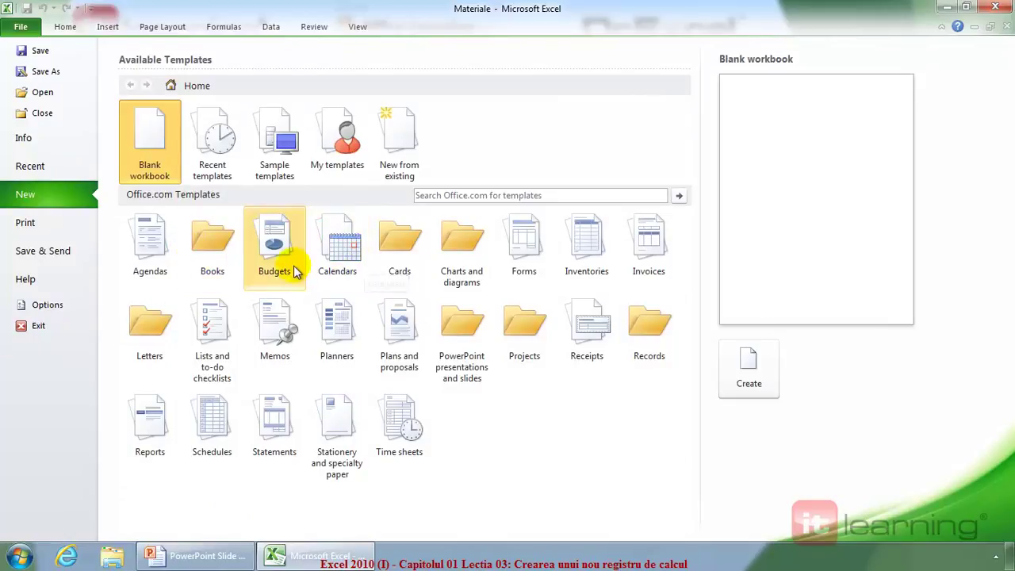
# Download the Event budget template from Budgets > Business budgets
pyautogui.click(270, 256)
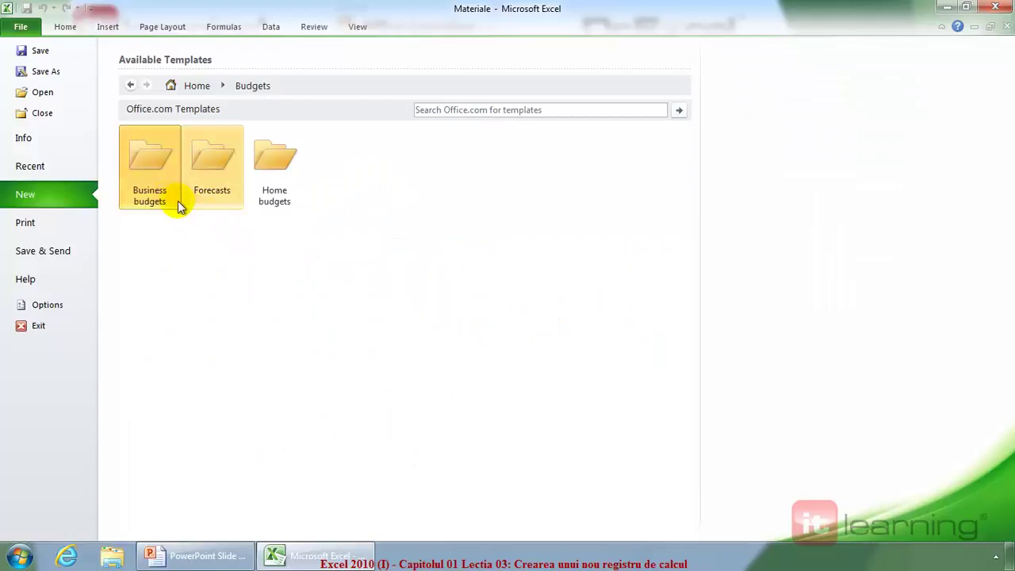
pyautogui.click(144, 167)
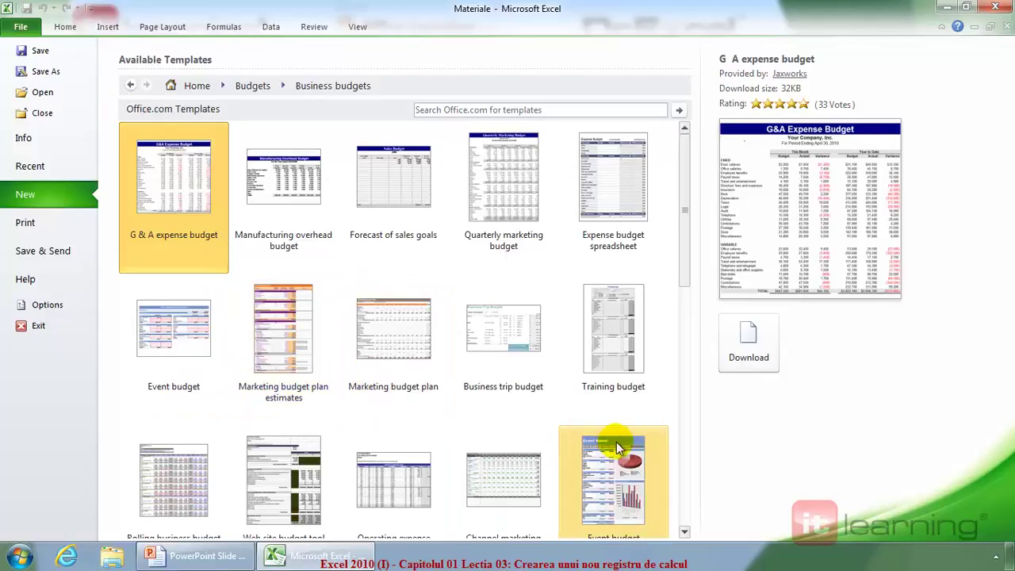
pyautogui.scroll(-1, 619, 438)
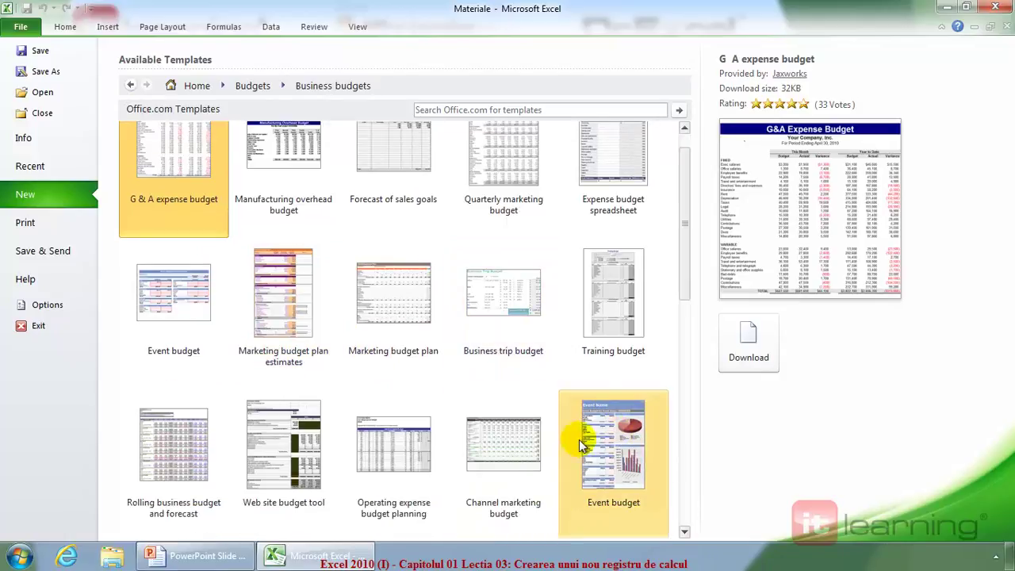
pyautogui.click(617, 450)
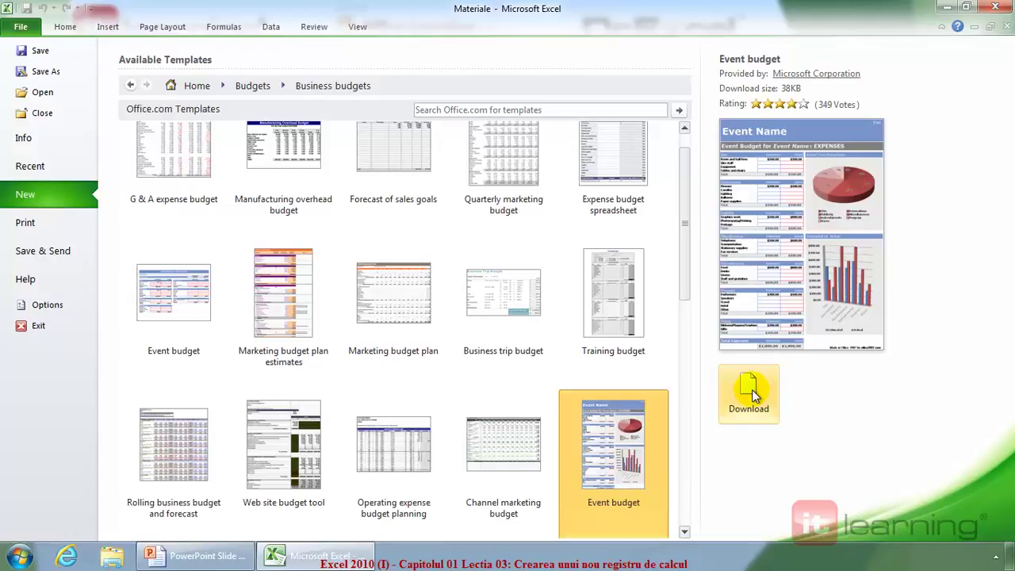
pyautogui.click(752, 389)
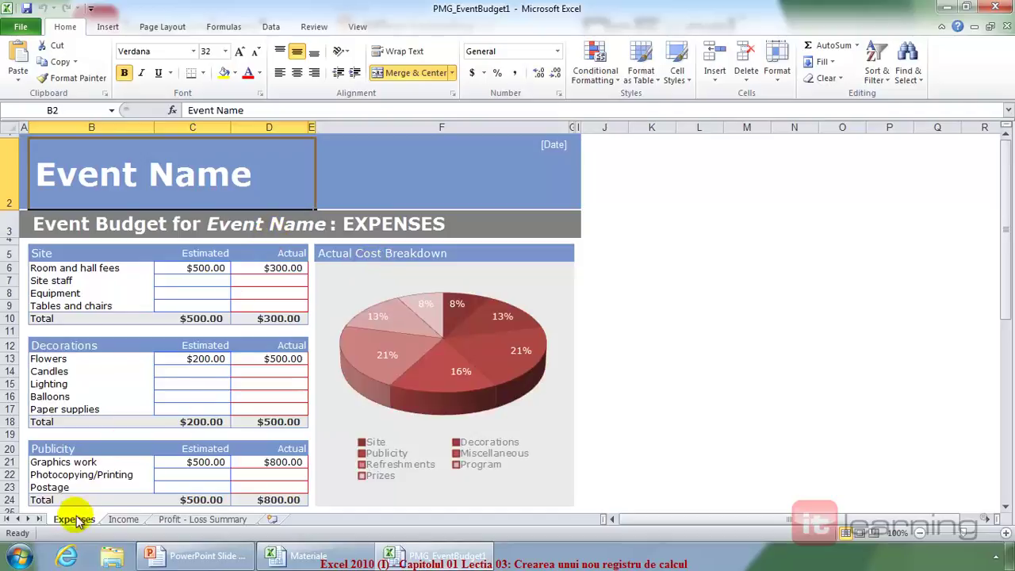
# View the Income and Profit - Loss Summary sheets, then return to Expenses
pyautogui.click(124, 521)
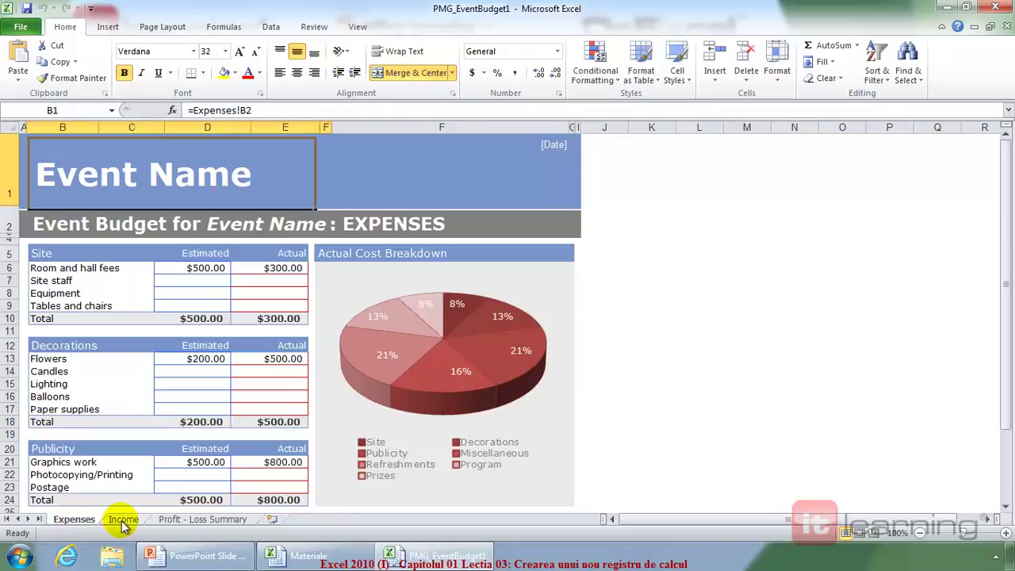
pyautogui.click(176, 522)
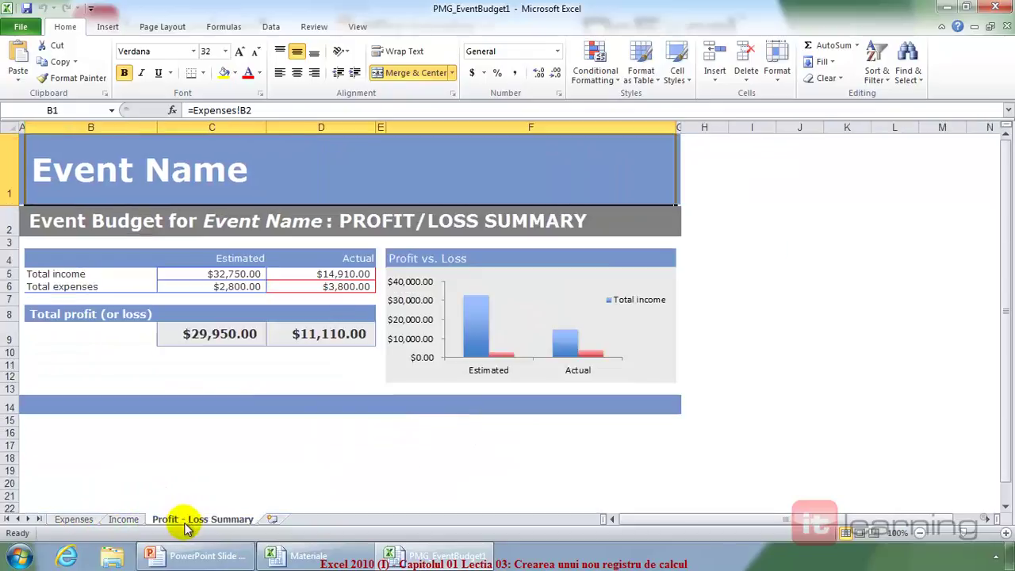
pyautogui.click(72, 520)
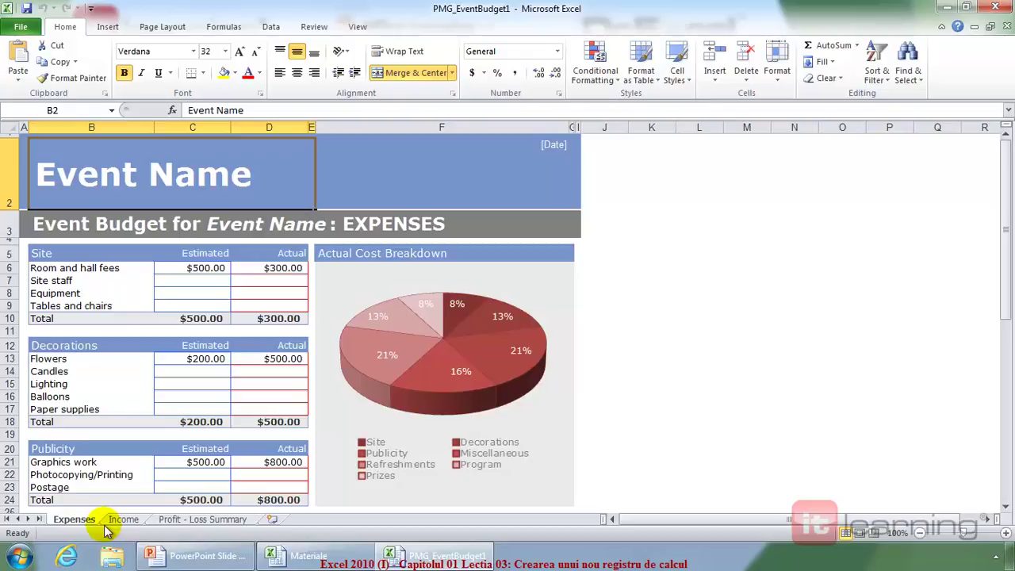
# Return to the PowerPoint lesson and advance to the next slide
pyautogui.click(214, 558)
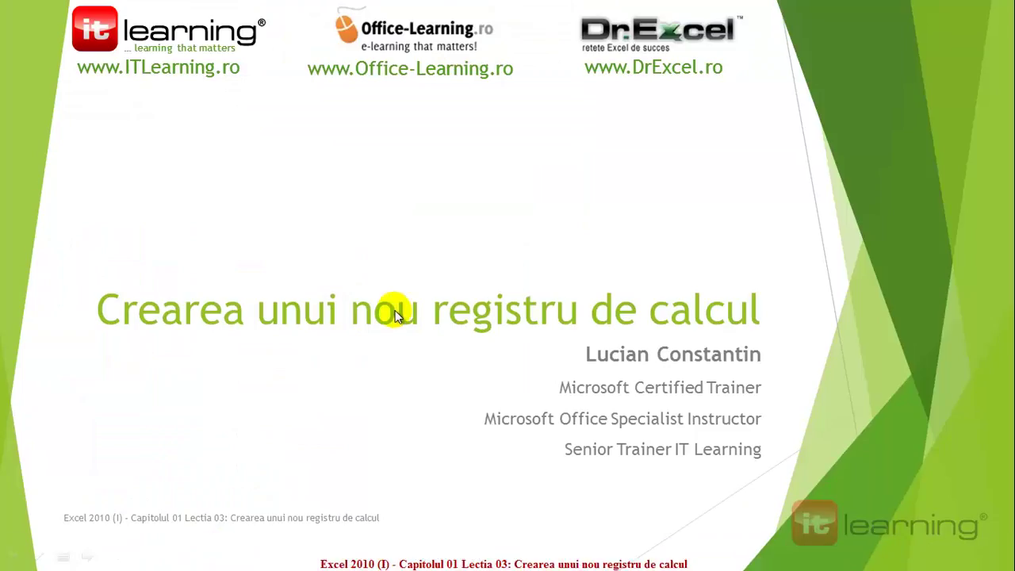
pyautogui.click(328, 288)
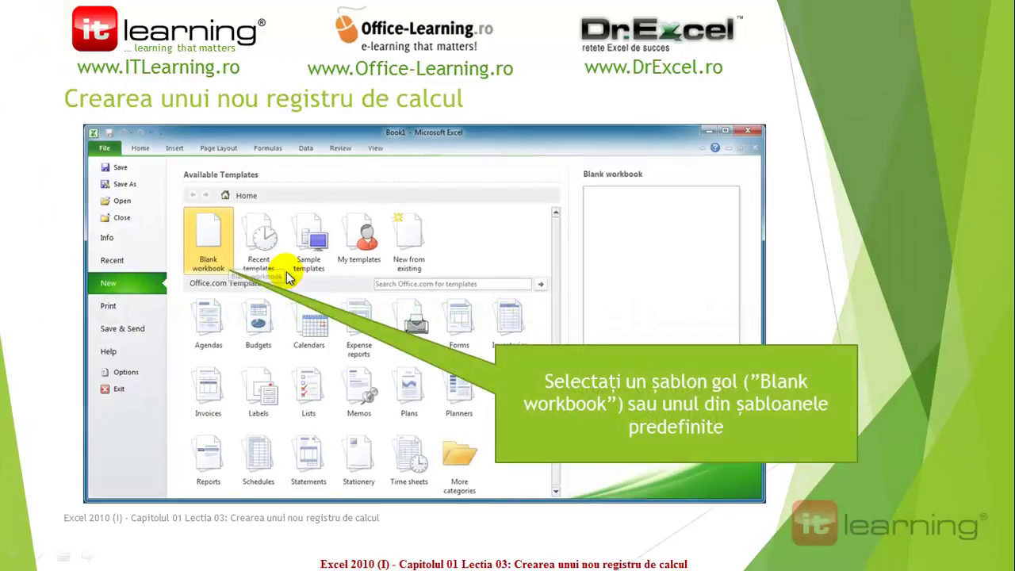